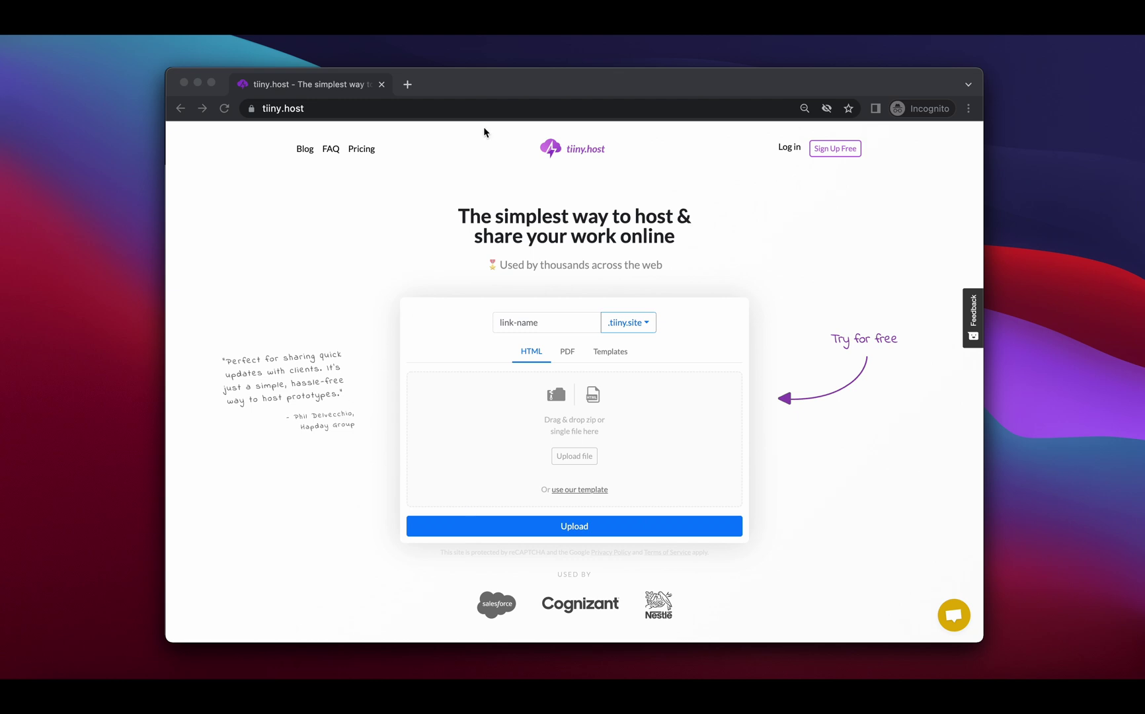
Bring the Webflow window with the workspace dashboard in front of tiiny.host.
click(199, 84)
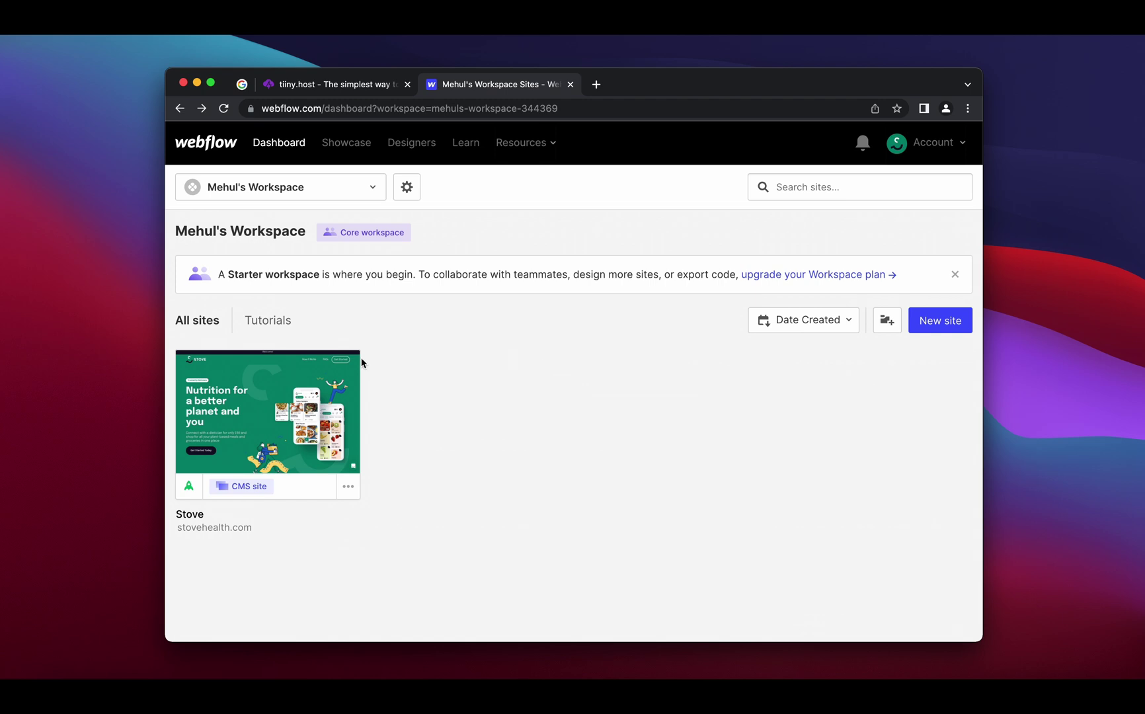
Open the Stove site from the Webflow dashboard in the Designer.
mouse_move(267, 411)
click(297, 429)
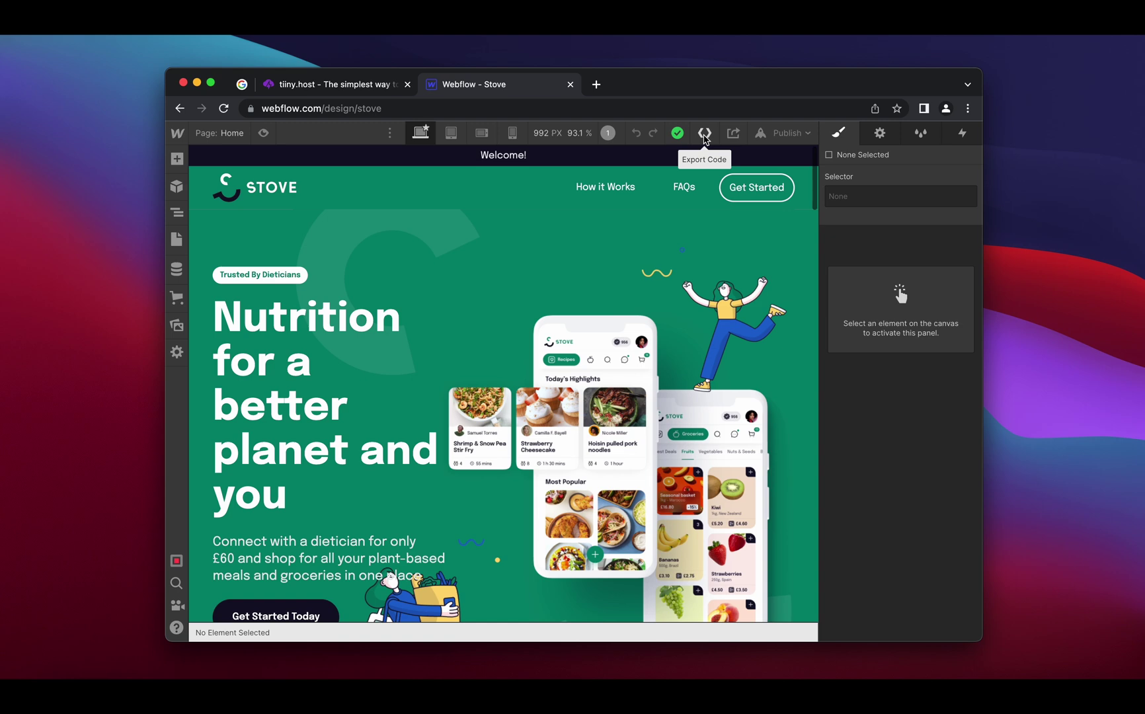
Use Export Code to prepare and download the Stove site as stove.webflow.zip.
click(705, 133)
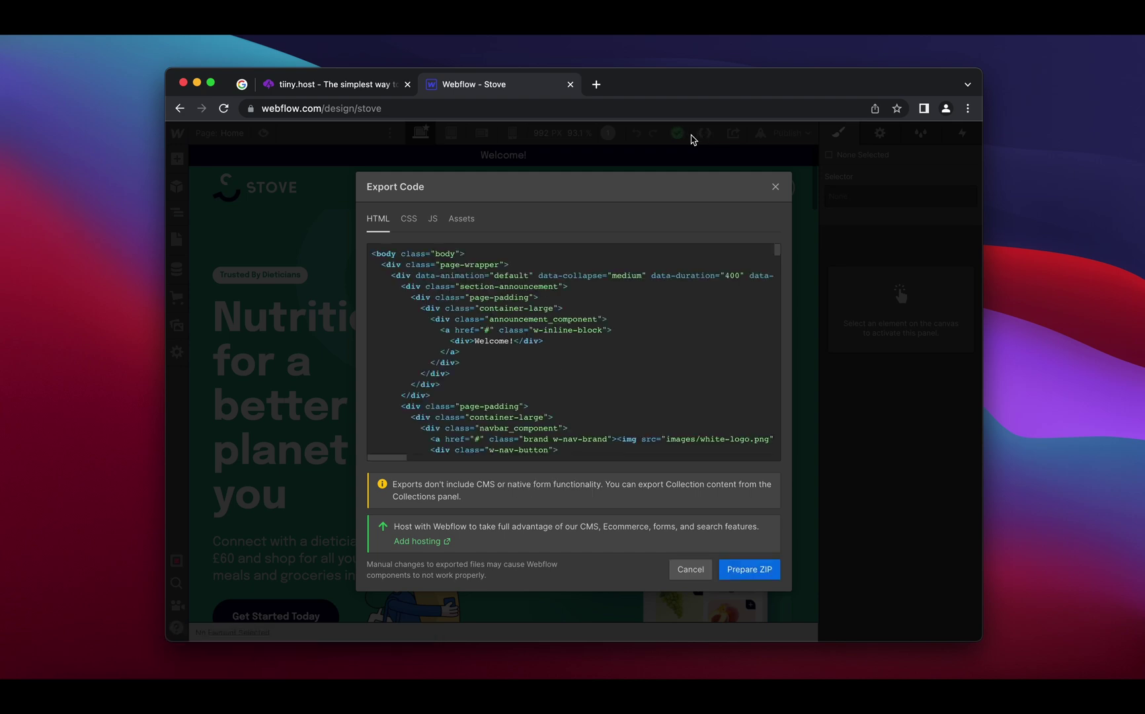
click(750, 573)
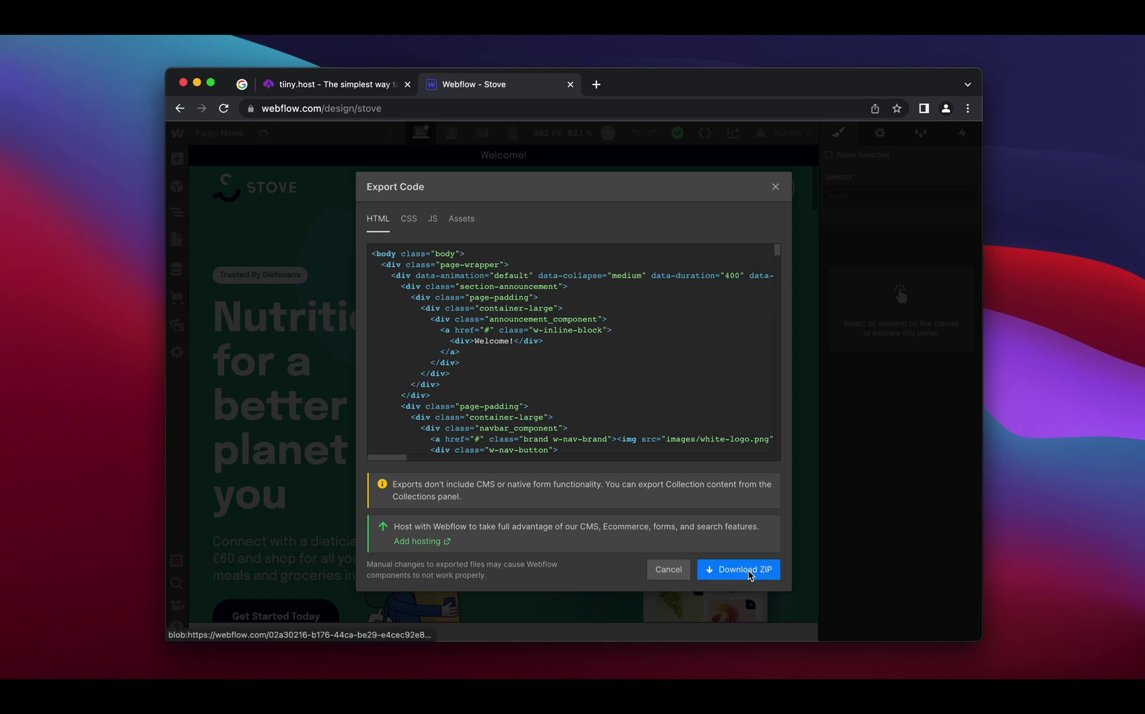
click(750, 573)
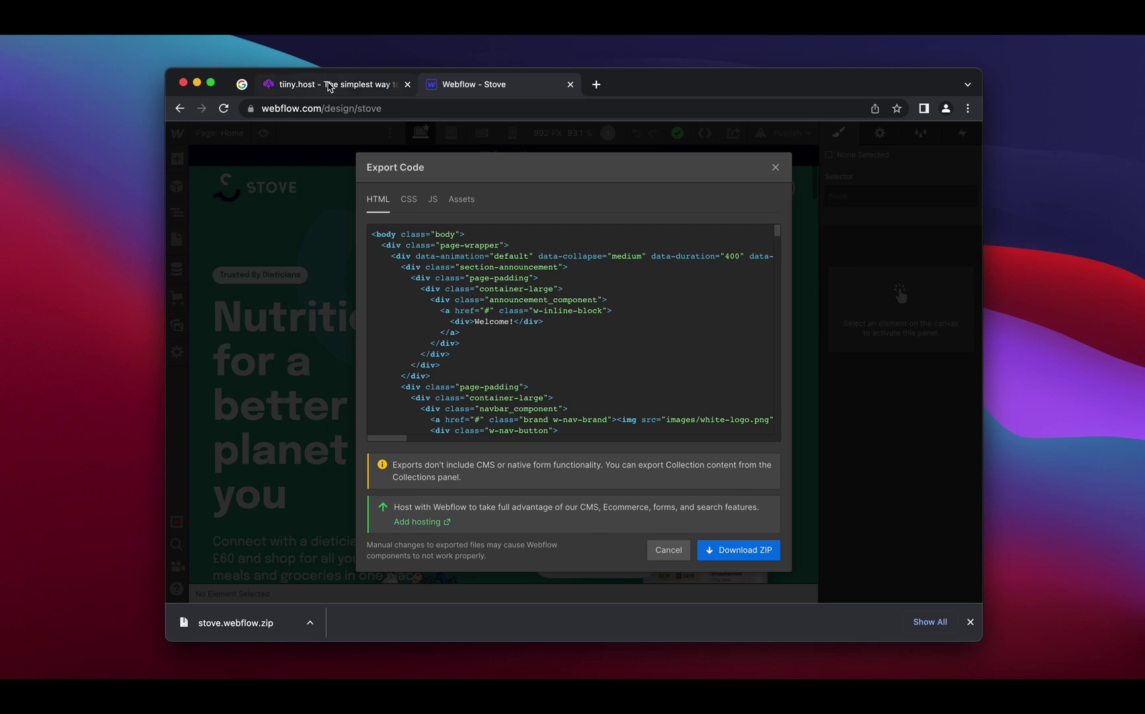
click(329, 85)
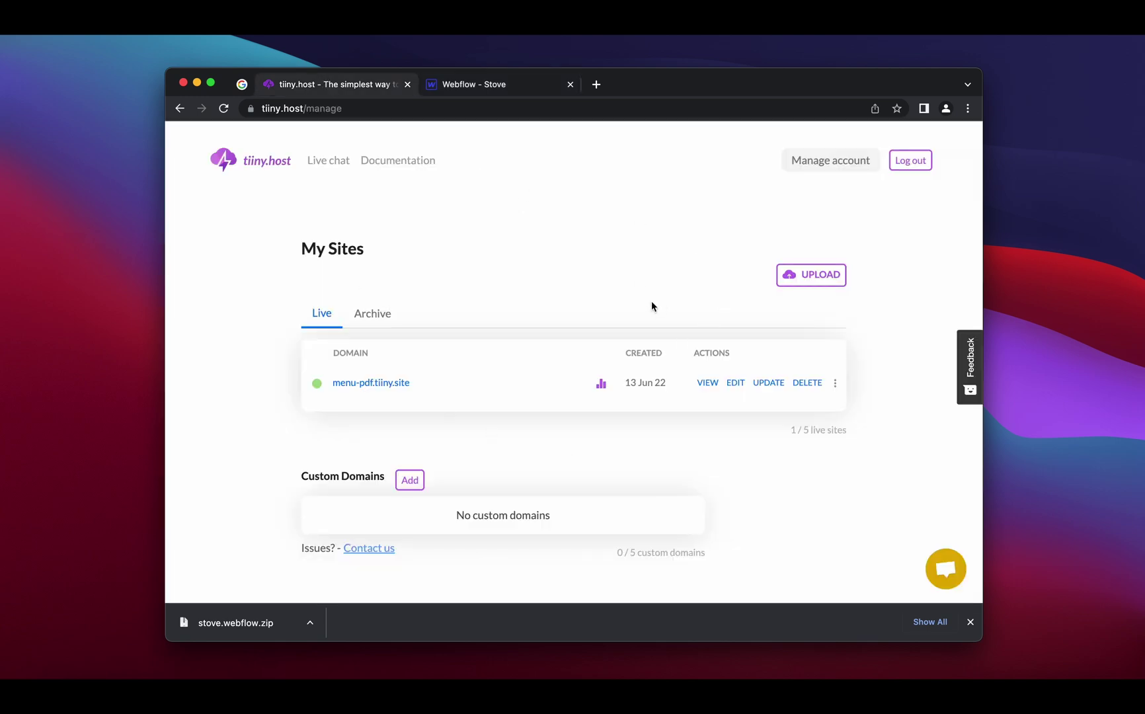
Start an upload of stove.webflow.zip named webflow-test, with password protection left off.
click(811, 274)
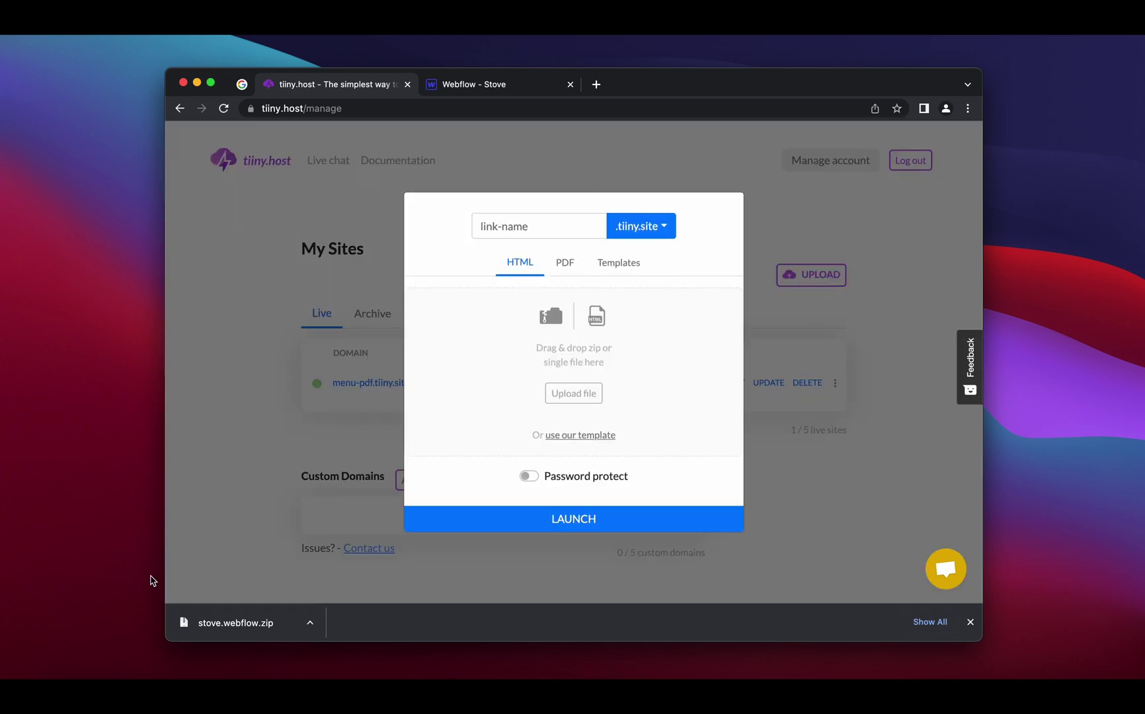
drag(235, 623, 530, 387)
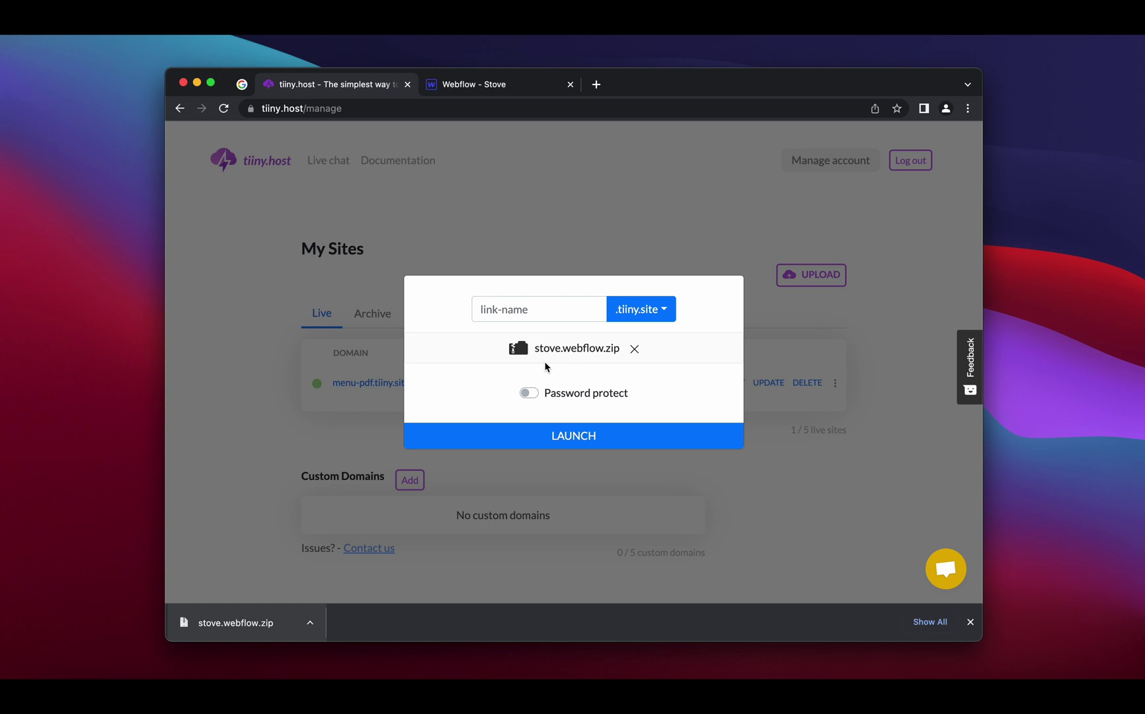
click(566, 309)
text(we)
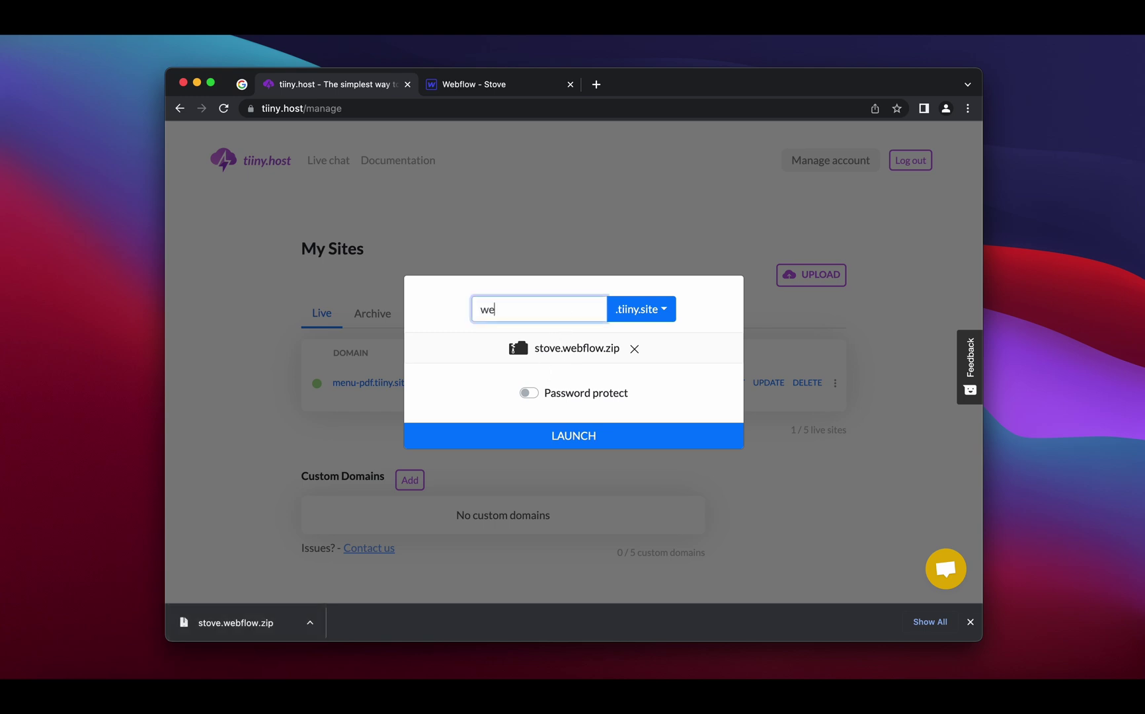
text(bflow)
text(-tes)
text(t)
click(531, 394)
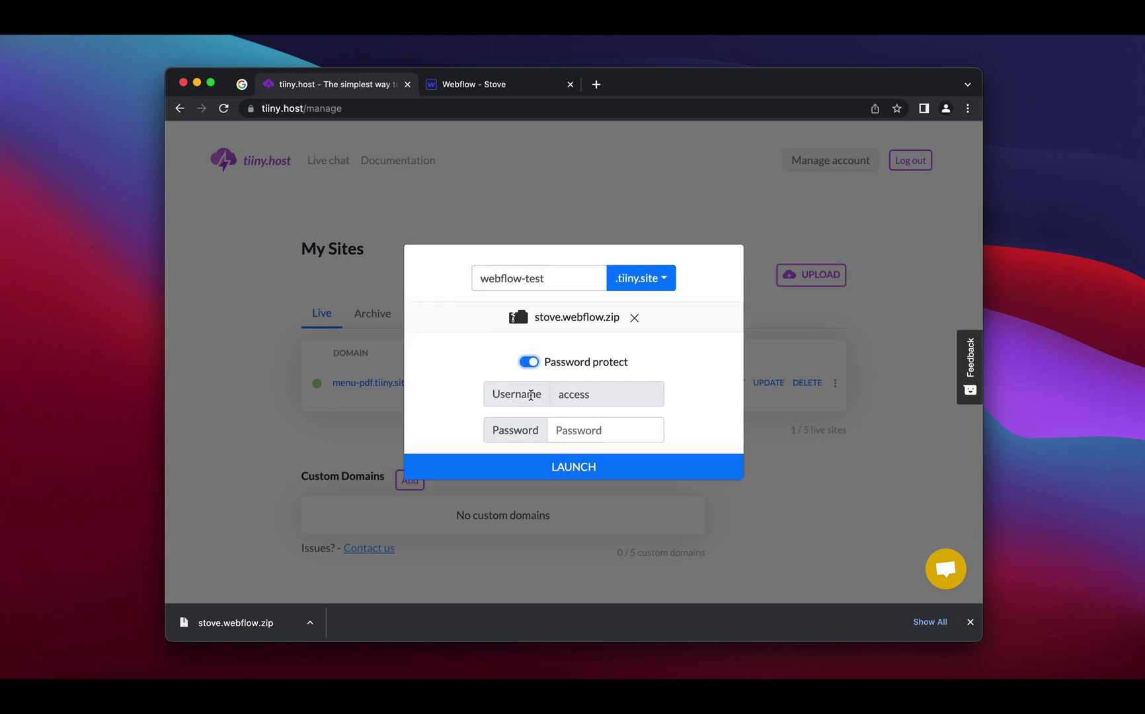
click(538, 364)
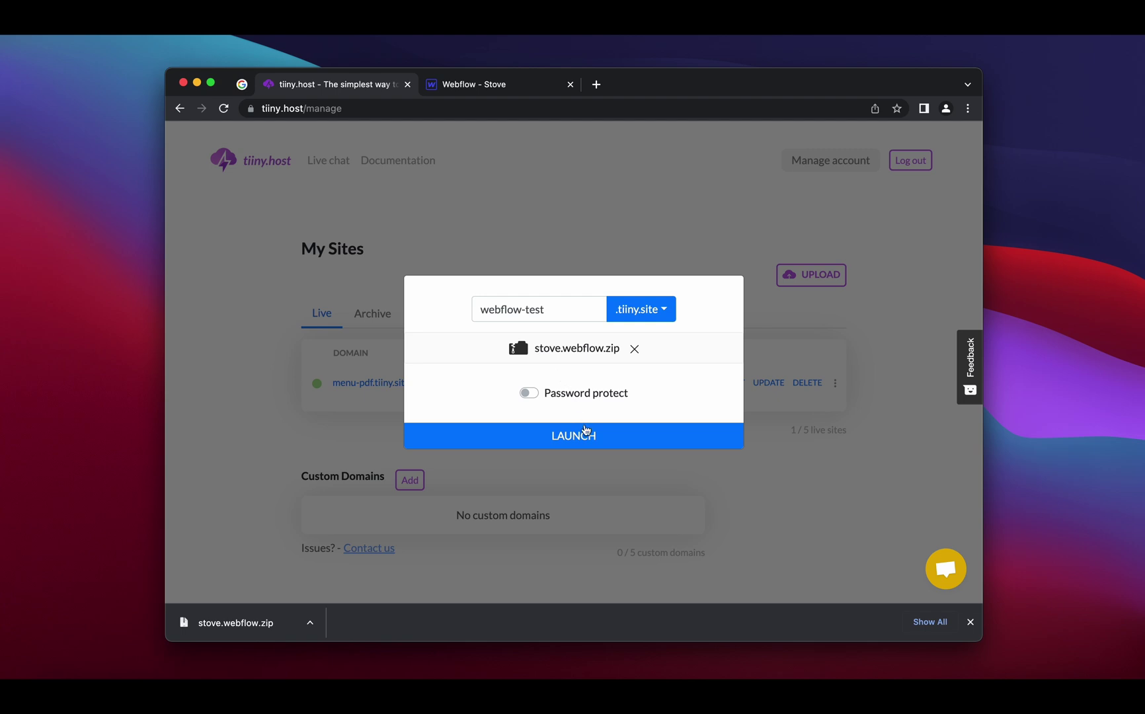
click(587, 435)
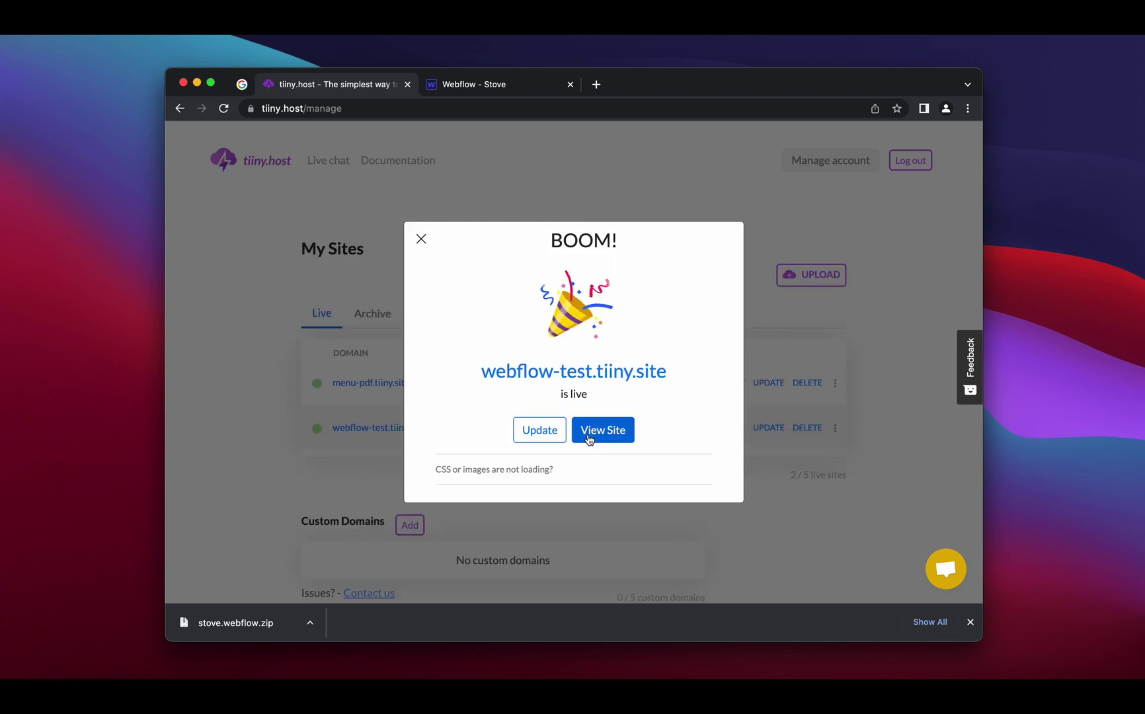
View the live webflow-test.tiiny.site in a new tab, then return to tiiny.host.
click(594, 432)
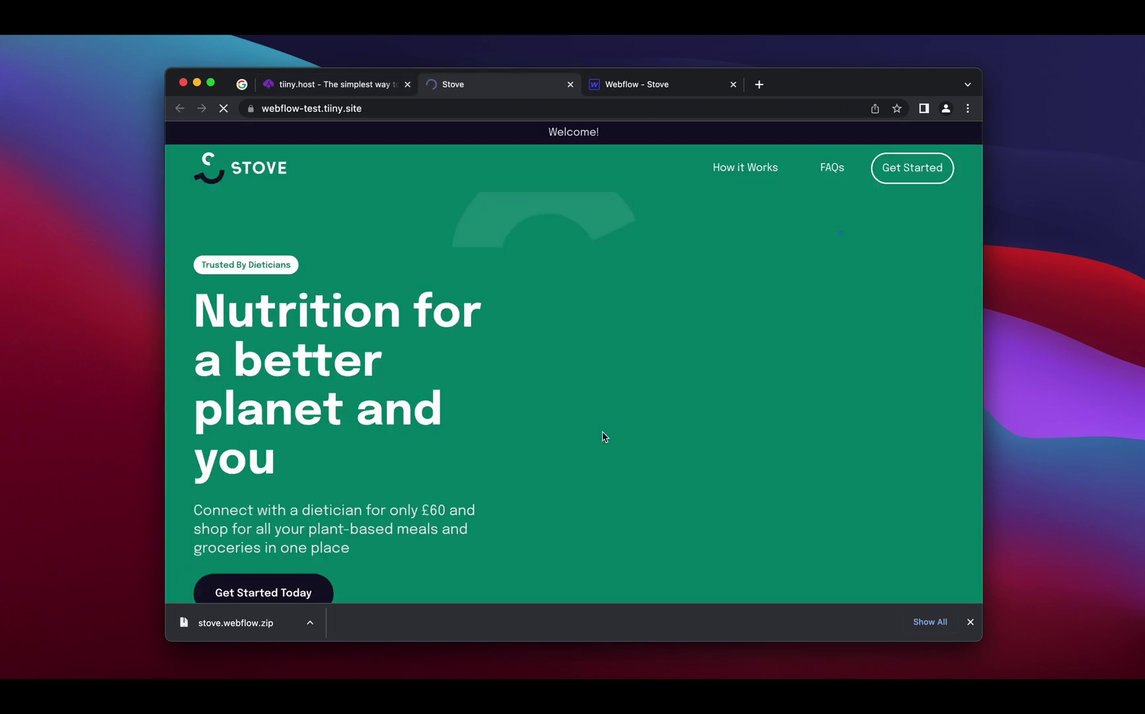
scroll(604, 435, down, 3)
scroll(604, 435, down, 2)
scroll(733, 466, down, 5)
scroll(733, 465, down, 5)
scroll(734, 465, down, 5)
scroll(733, 466, down, 1)
scroll(734, 466, up, 10)
scroll(733, 467, up, 10)
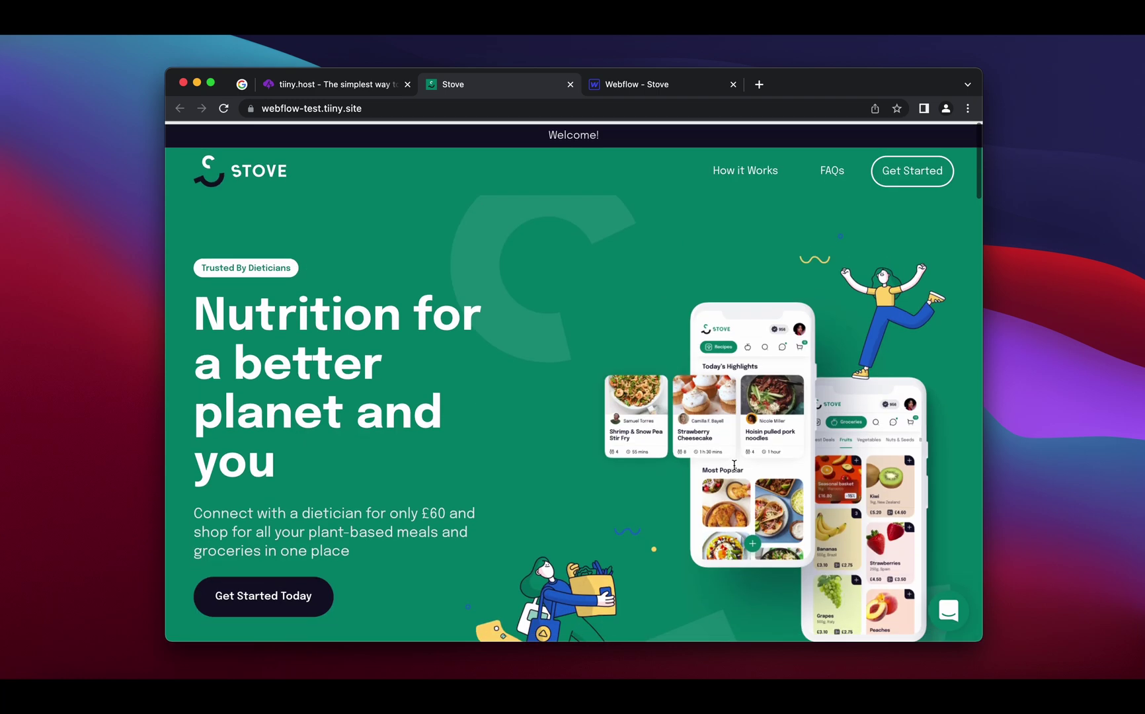
click(374, 86)
Dismiss the BOOM! message and view webflow-test's analytics: one pageview, visitor and session from GB.
click(421, 259)
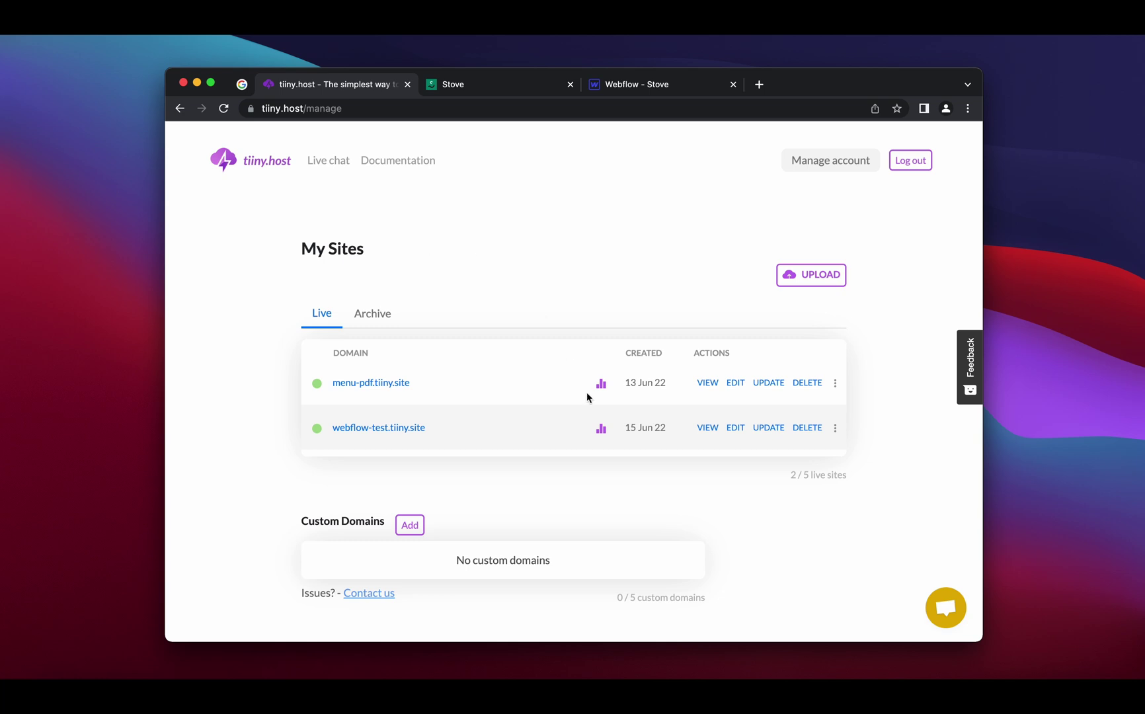
click(601, 431)
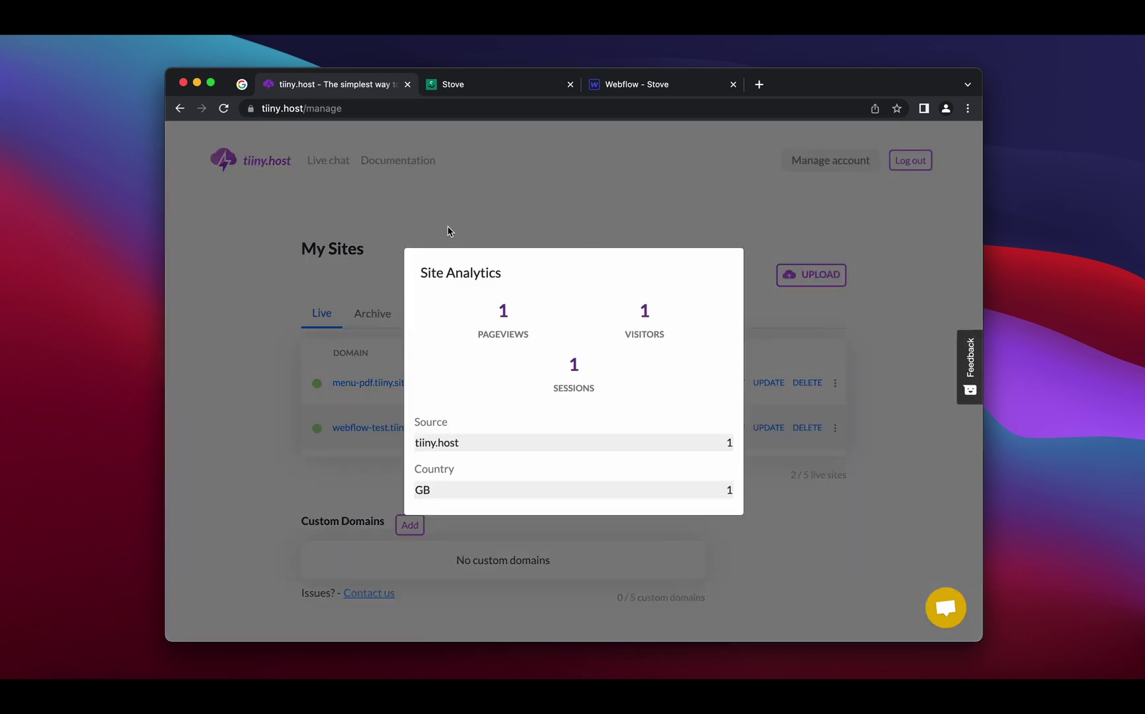
click(515, 206)
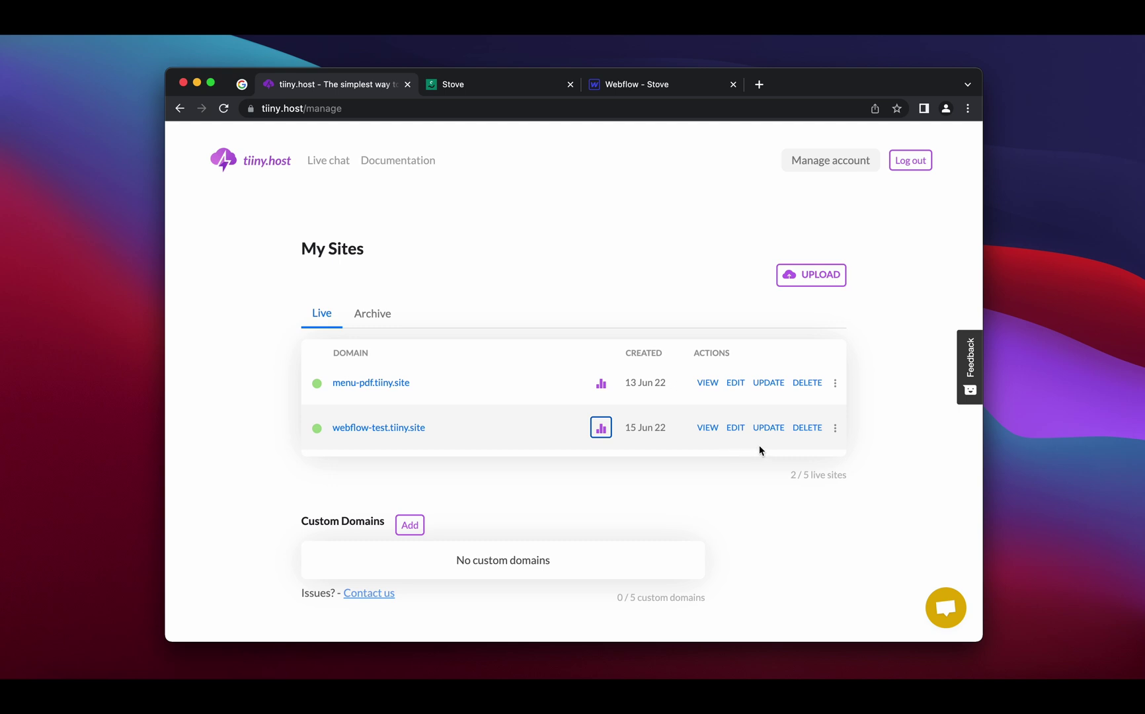
click(561, 493)
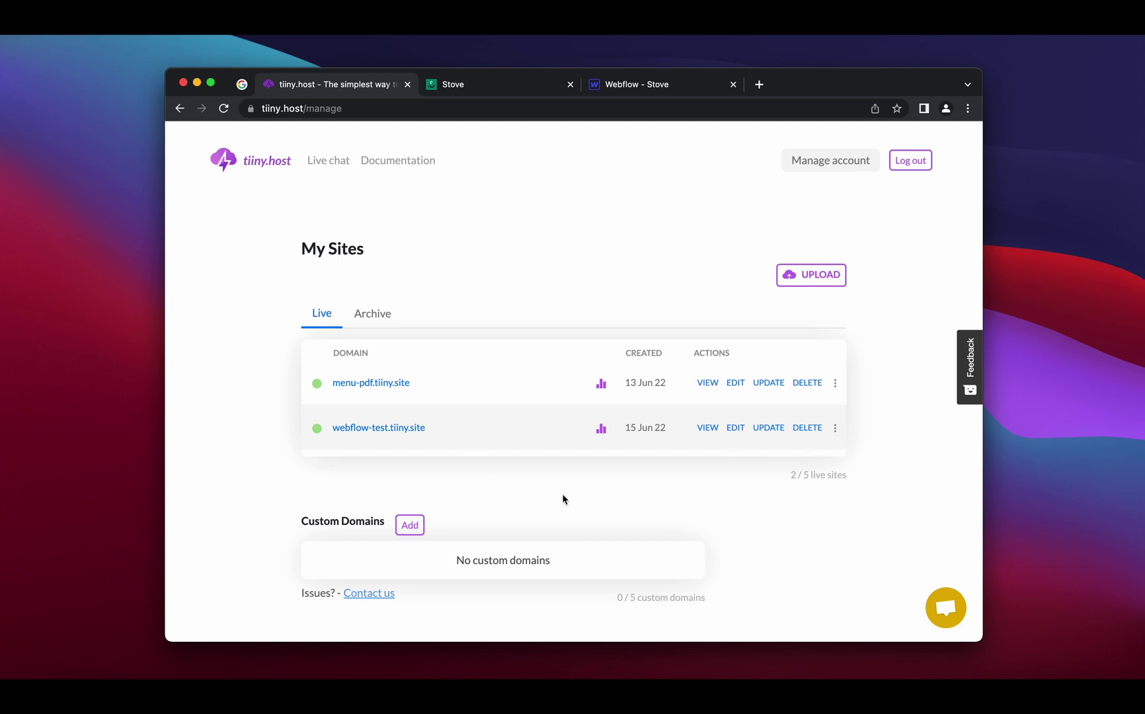